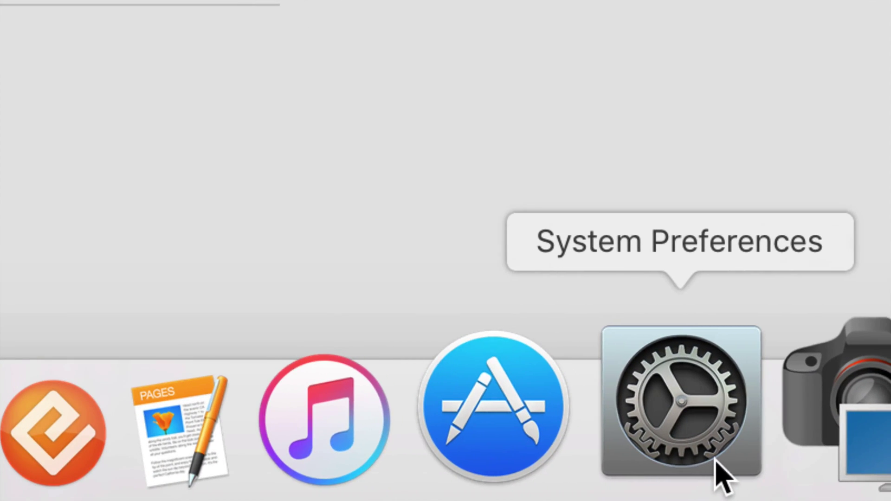
Step: Open System Preferences from the Dock, reposition its window, and go to Displays
click(719, 479)
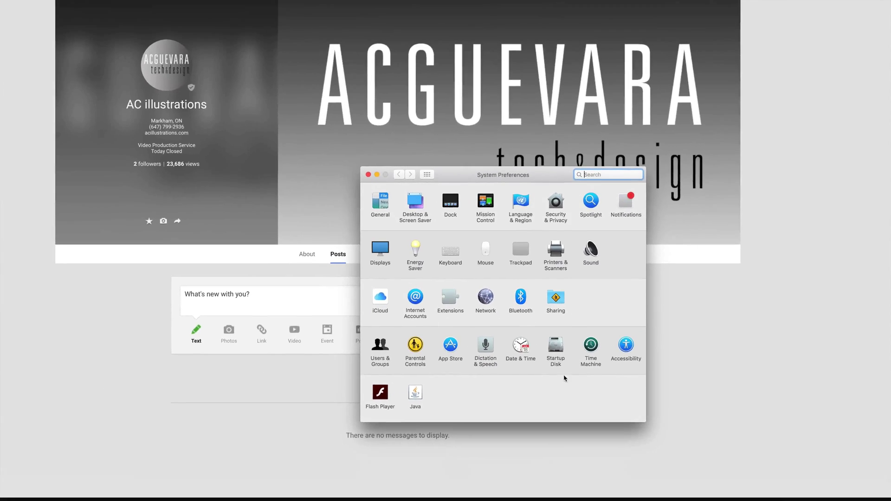
drag(548, 181, 649, 188)
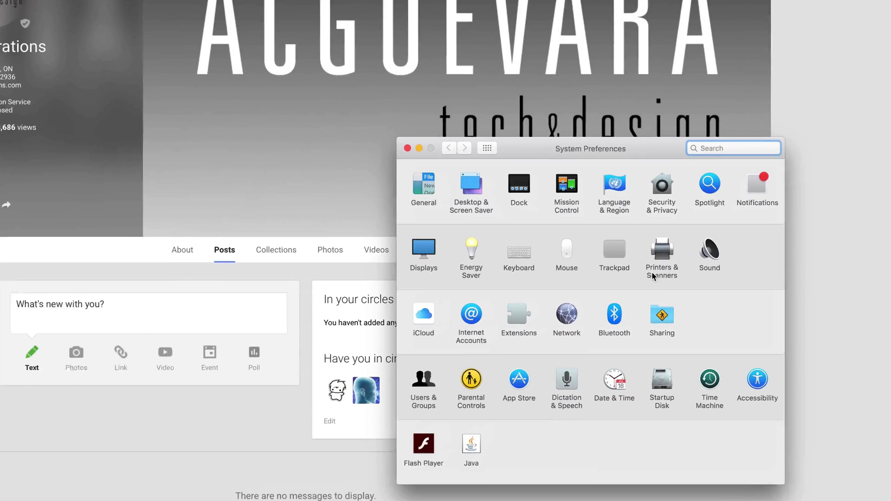
drag(632, 157, 630, 127)
click(417, 232)
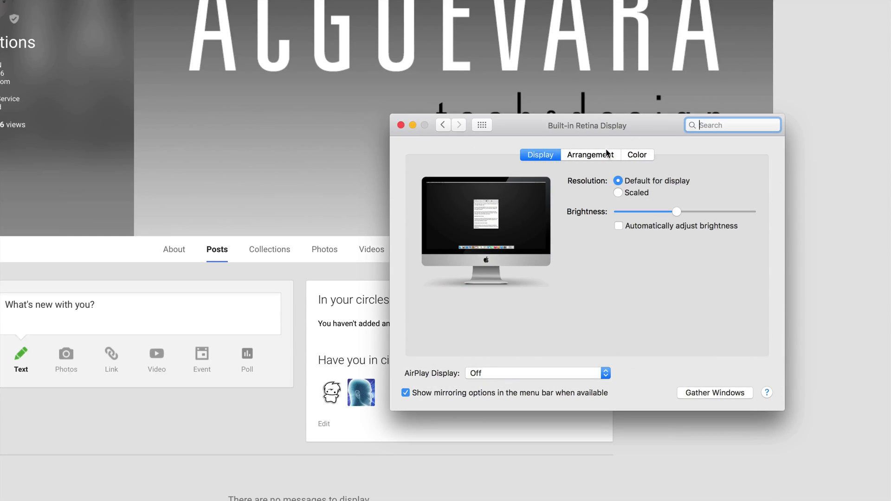
Step: In the Arrangement layout, place the second display to the right of the iMac
click(594, 158)
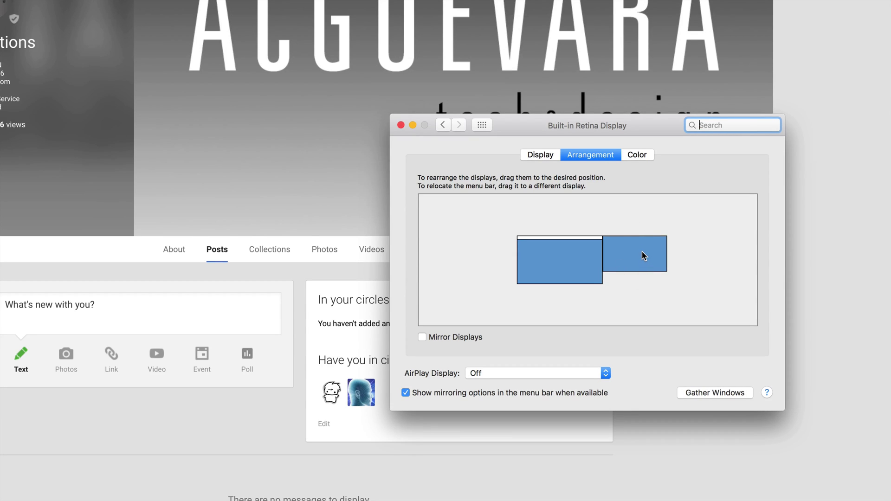
drag(645, 251, 509, 251)
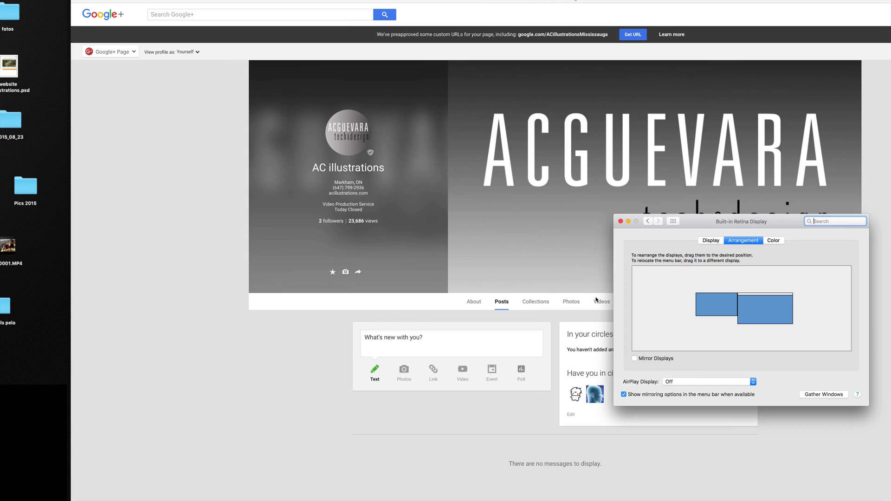
drag(703, 303, 801, 299)
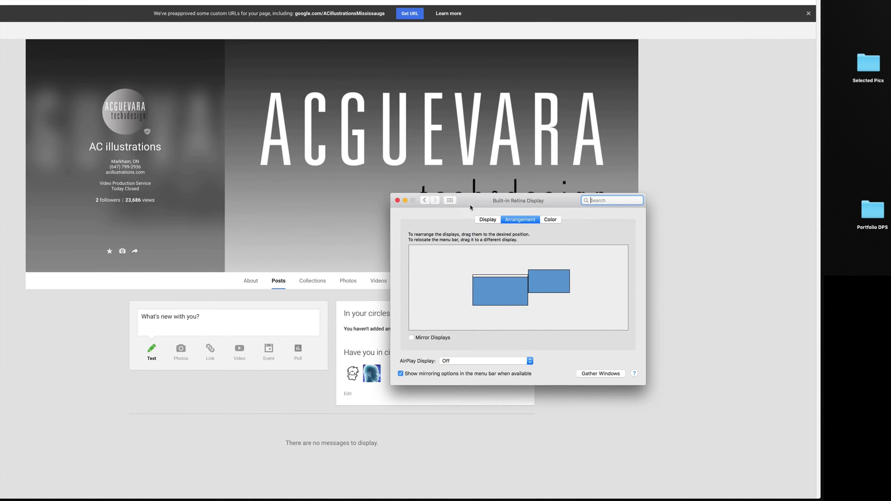
Step: Bring the Acer K272HL settings window onto the main screen beside the built-in display window
drag(470, 207, 577, 208)
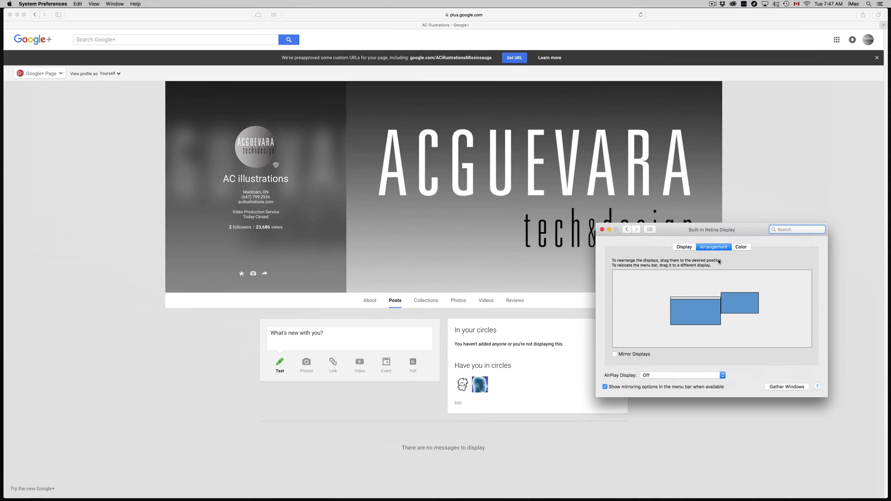
drag(715, 229, 595, 211)
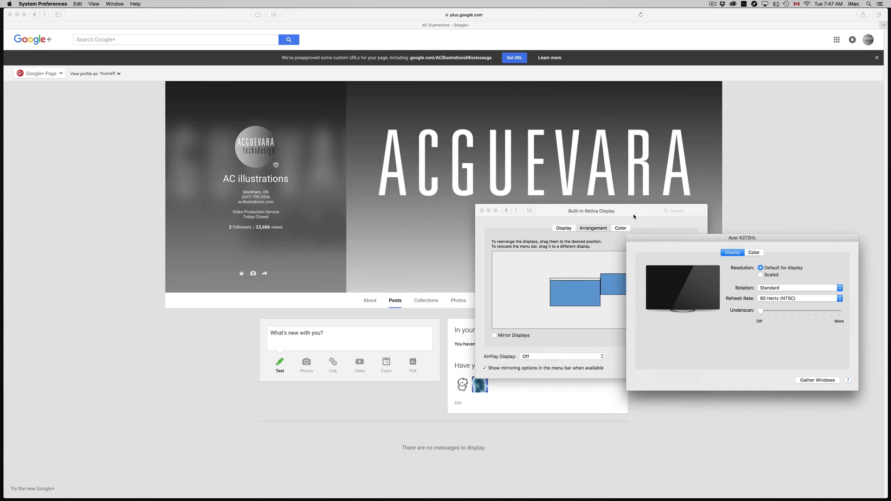
drag(618, 212, 513, 236)
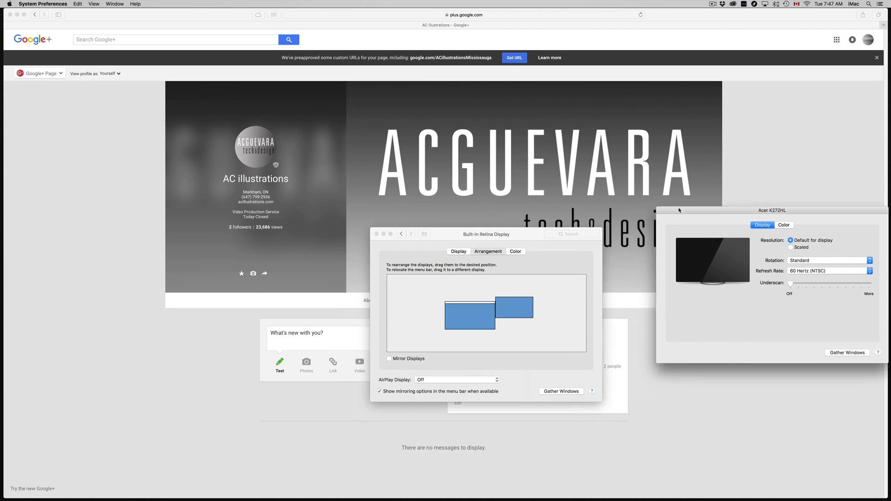
drag(882, 159, 632, 232)
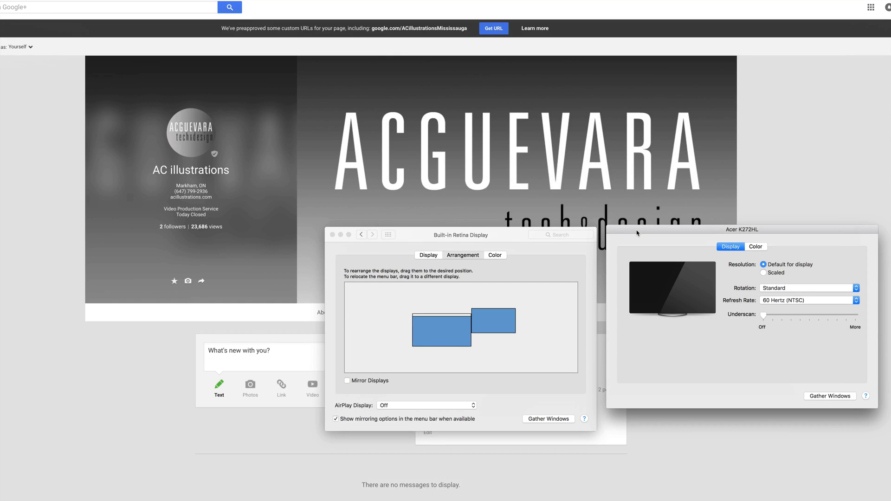
drag(522, 239, 528, 227)
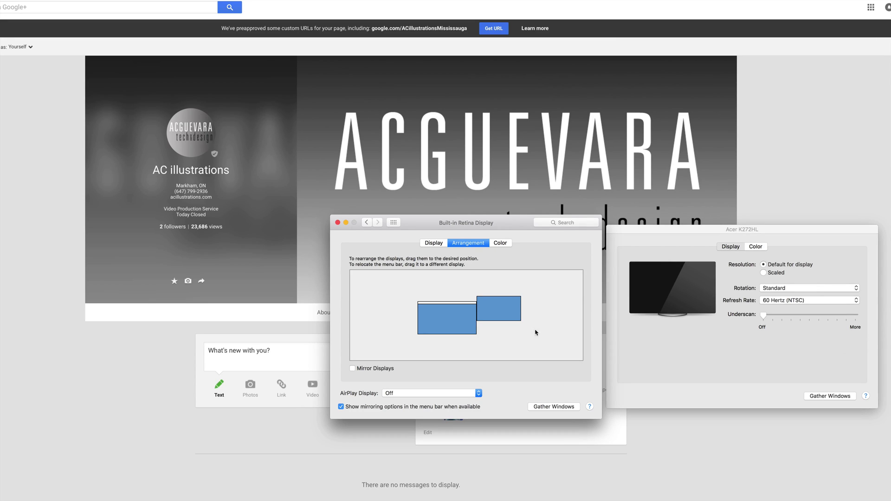
Step: Line up both display windows side by side and show the Acer's Color profiles
drag(664, 231, 659, 219)
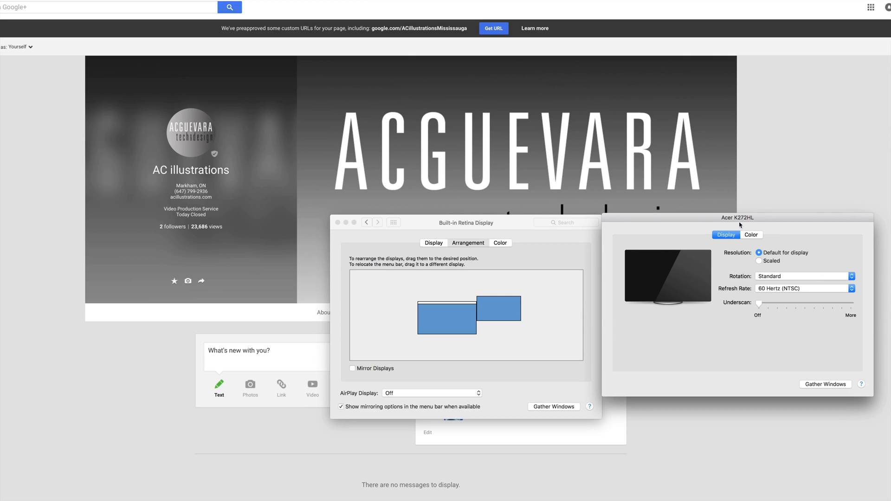
drag(741, 219, 747, 219)
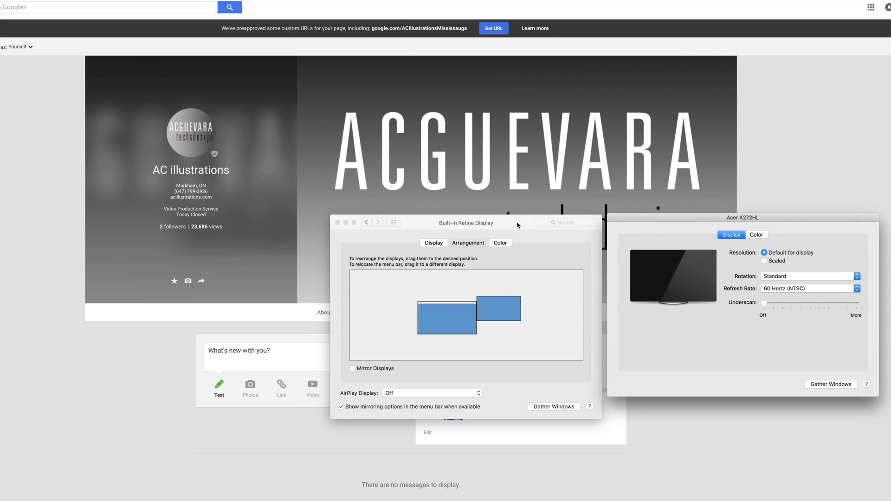
drag(518, 224, 512, 219)
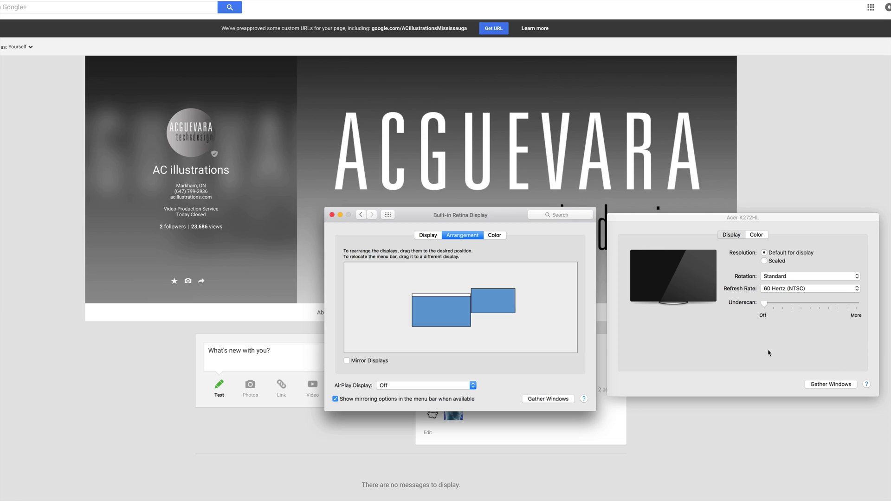
drag(709, 220, 704, 213)
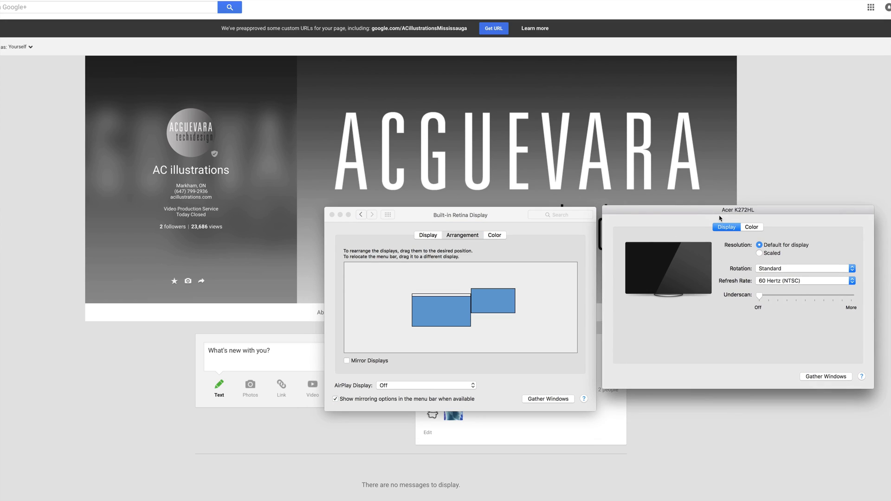
click(751, 227)
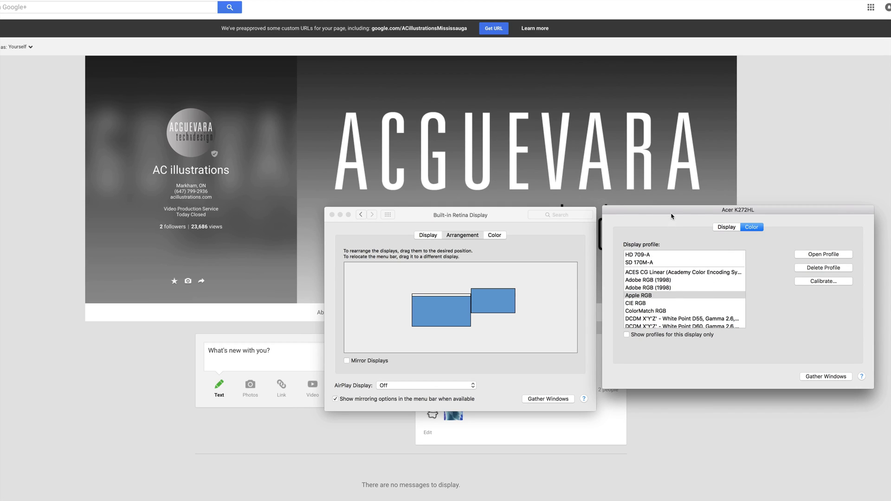
Step: Review the built-in display's Display settings and its colour profile list
drag(672, 217, 668, 244)
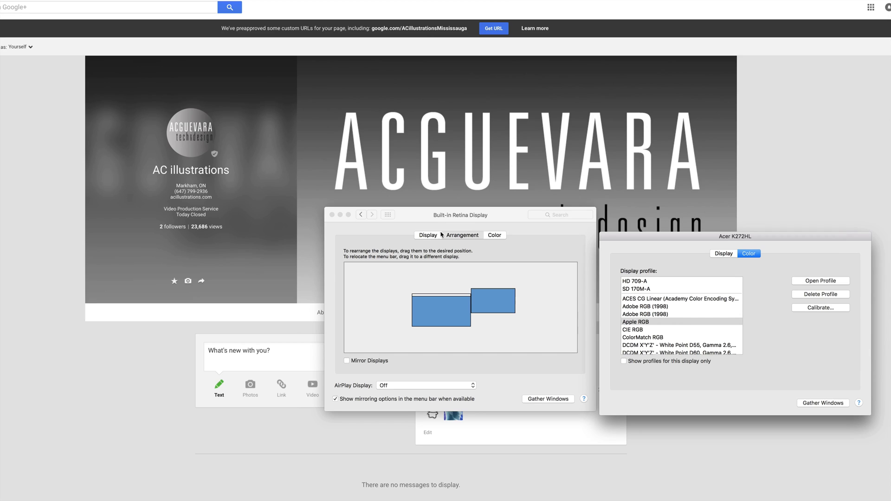
drag(446, 217, 440, 215)
click(424, 235)
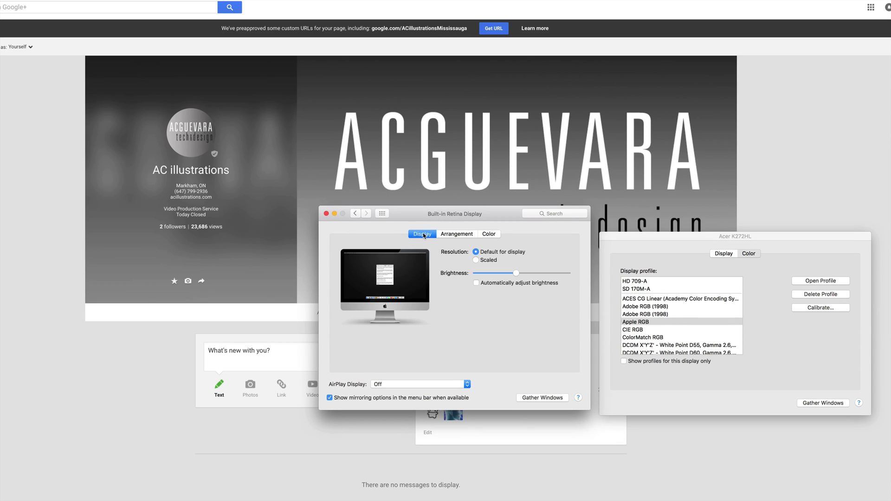
click(490, 233)
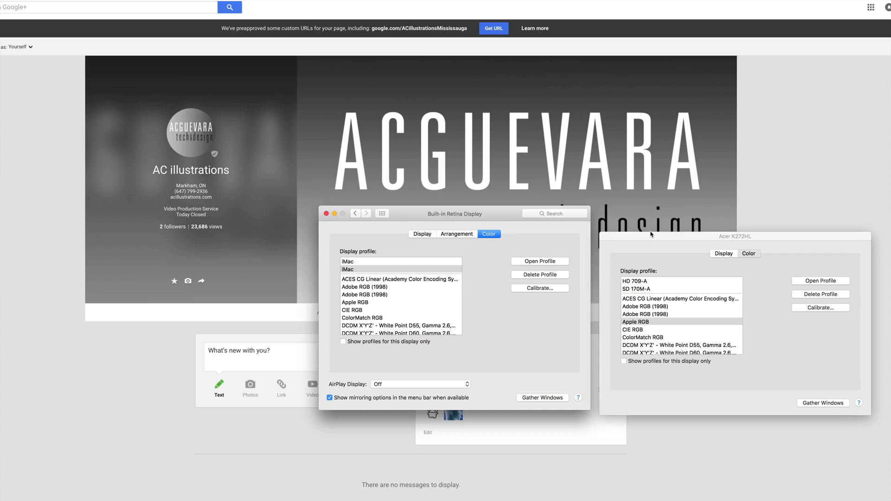
Step: Choose Apple RGB as the Acer K272HL's display profile
drag(651, 237, 646, 227)
drag(752, 232, 752, 218)
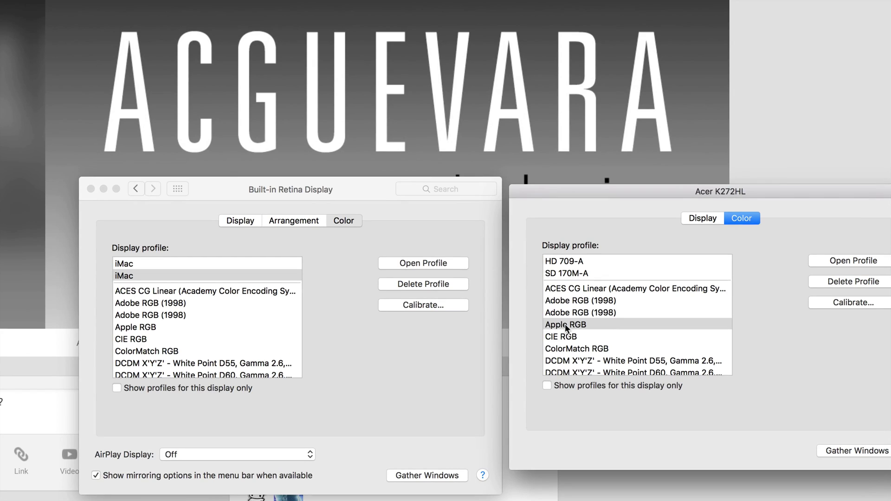
click(568, 324)
drag(651, 202, 554, 200)
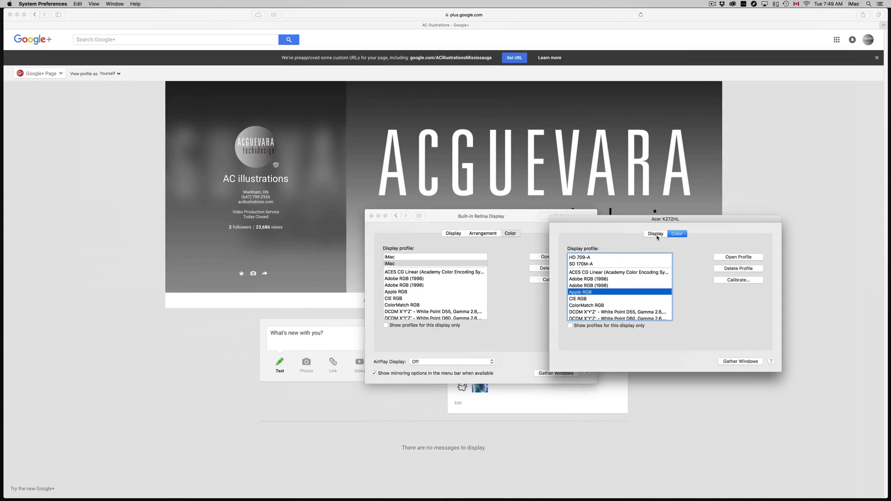
drag(681, 220, 749, 239)
scroll(680, 304, down, 1)
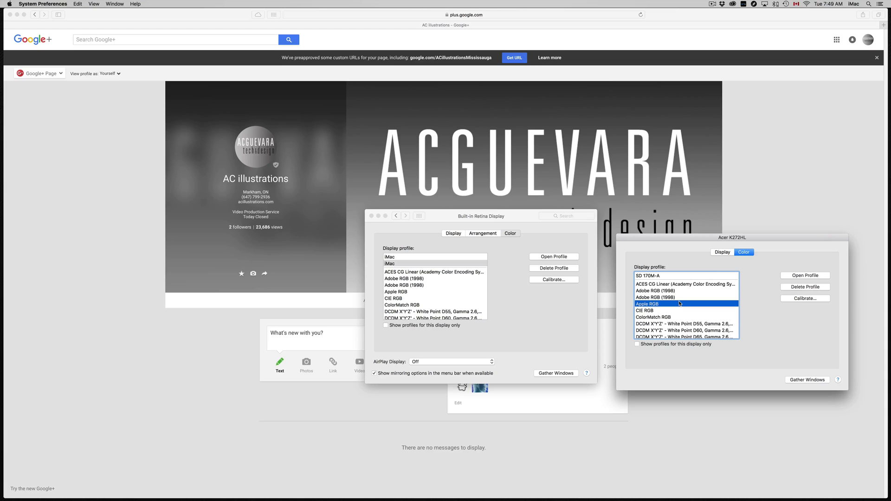
scroll(680, 303, down, 10)
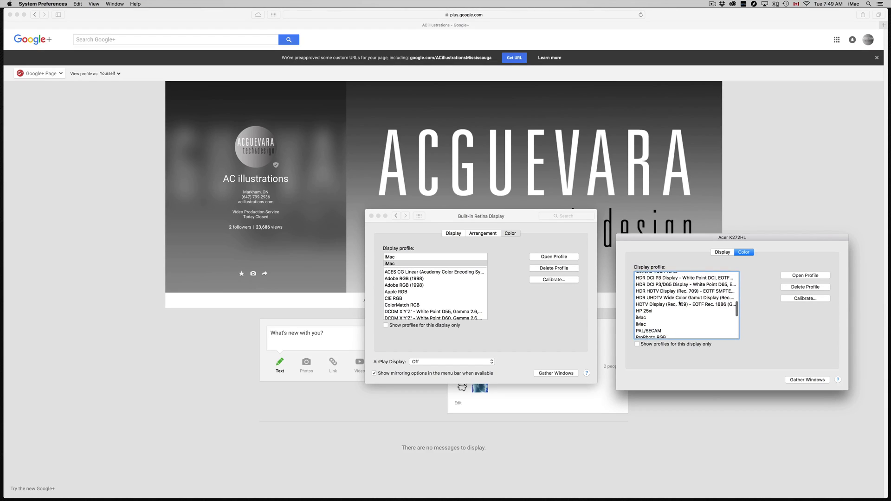
scroll(679, 304, down, 8)
scroll(664, 316, up, 3)
scroll(674, 327, down, 1)
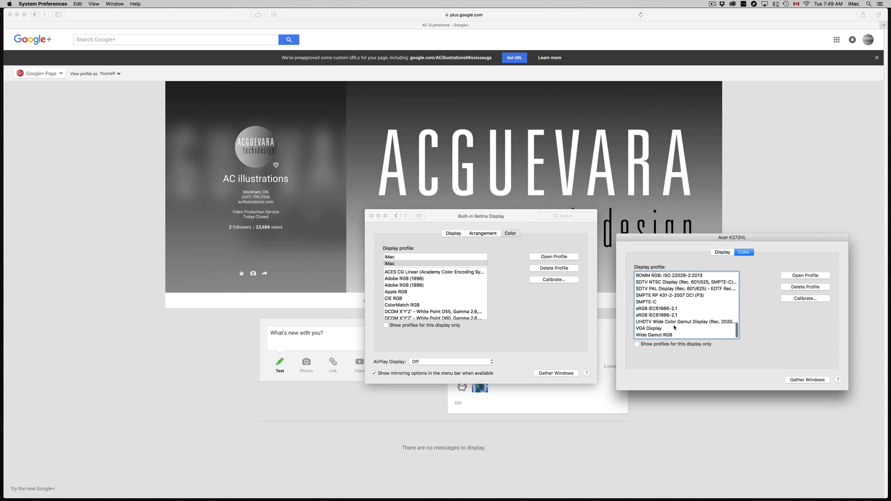
scroll(674, 328, up, 10)
scroll(674, 327, up, 3)
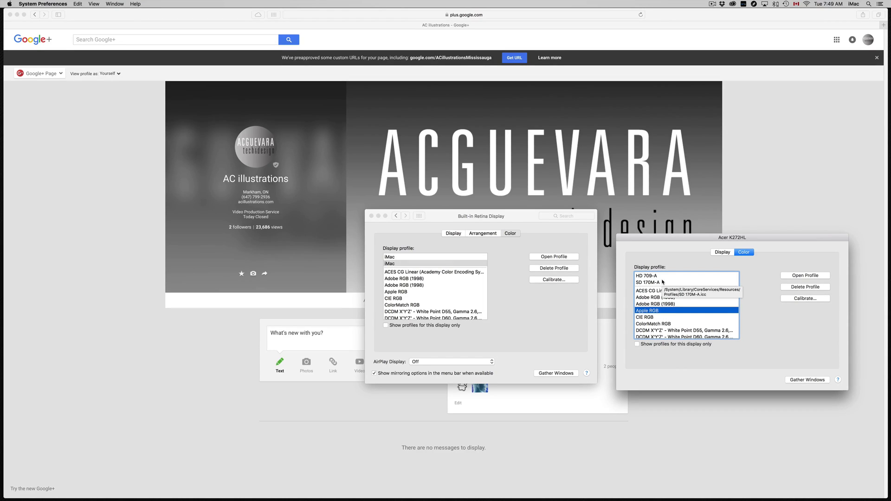
Step: Confirm the Arrangement view shows extended, unmirrored displays, then close the display windows
click(490, 234)
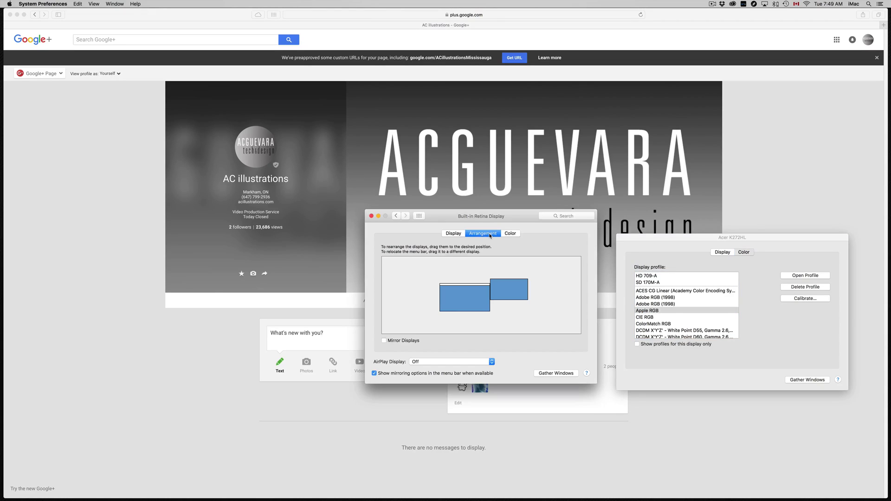
click(371, 217)
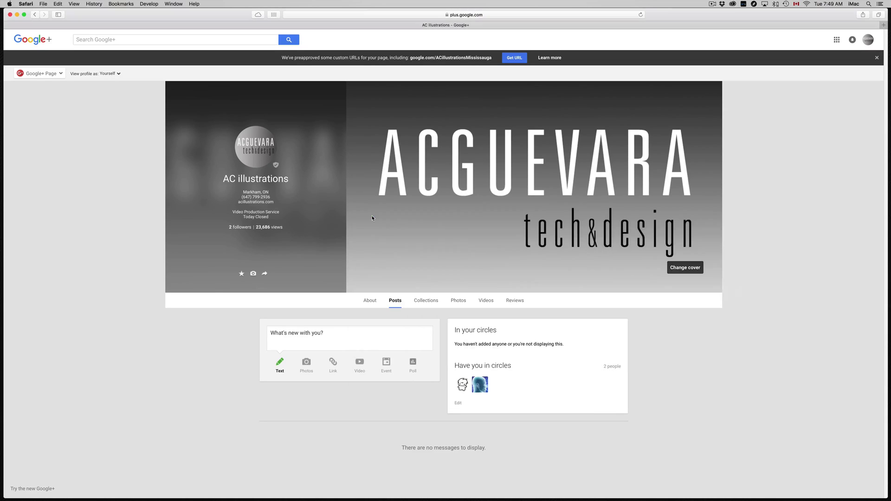